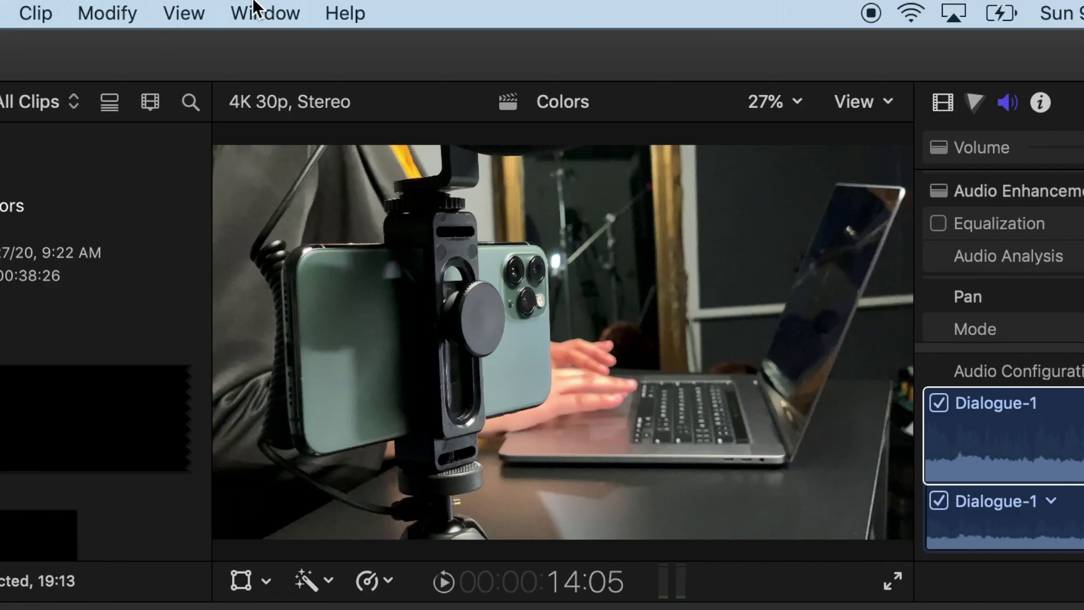
Switch to the Color & Effects workspace, with Luma, RGB Parade and Vectorscope scopes beside the viewer
{"action": "left_click", "coordinate": [255, 9]}
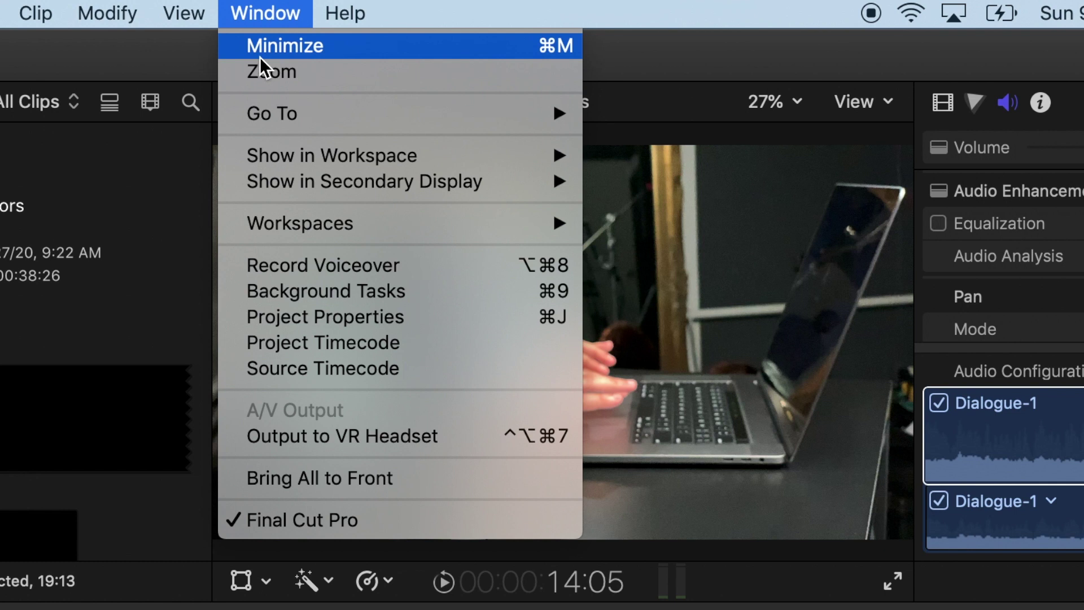
{"action": "mouse_move", "coordinate": [285, 223]}
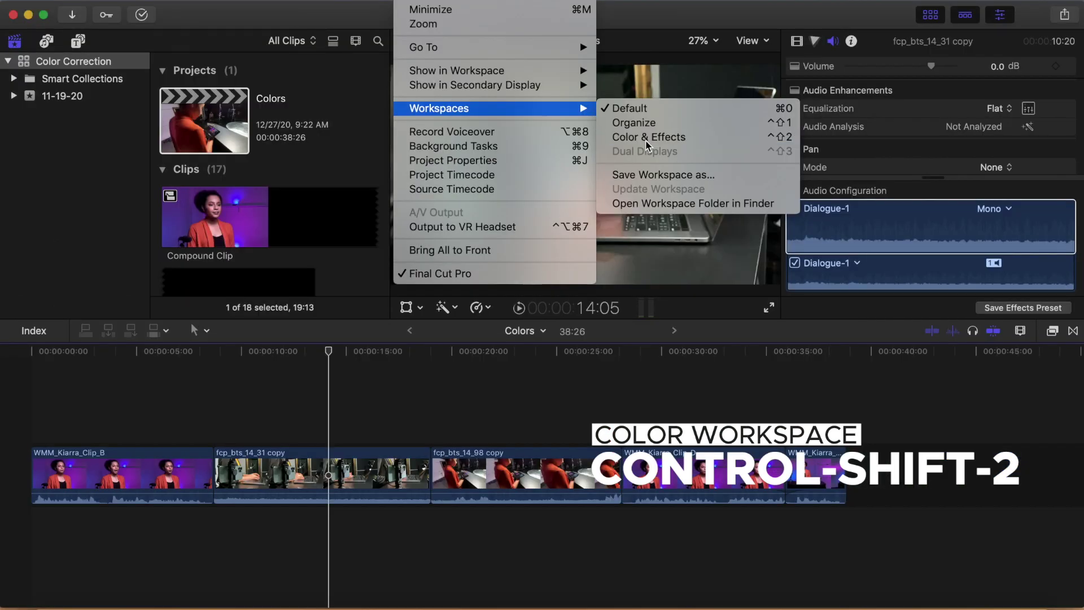
{"action": "left_click", "coordinate": [673, 282]}
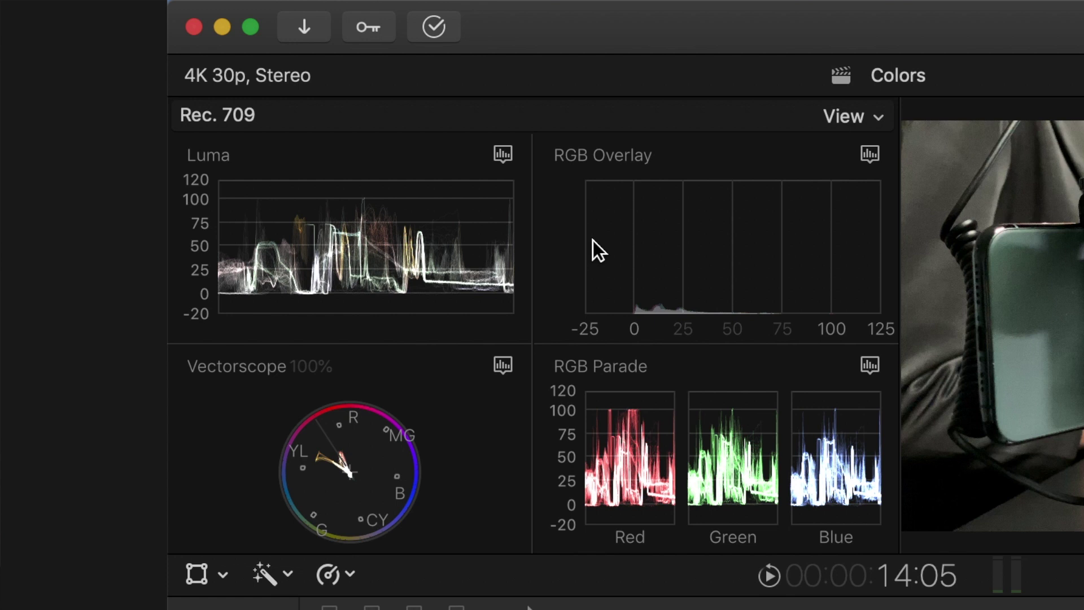
{"action": "mouse_move", "coordinate": [320, 254]}
{"action": "mouse_move", "coordinate": [724, 484]}
{"action": "mouse_move", "coordinate": [375, 285]}
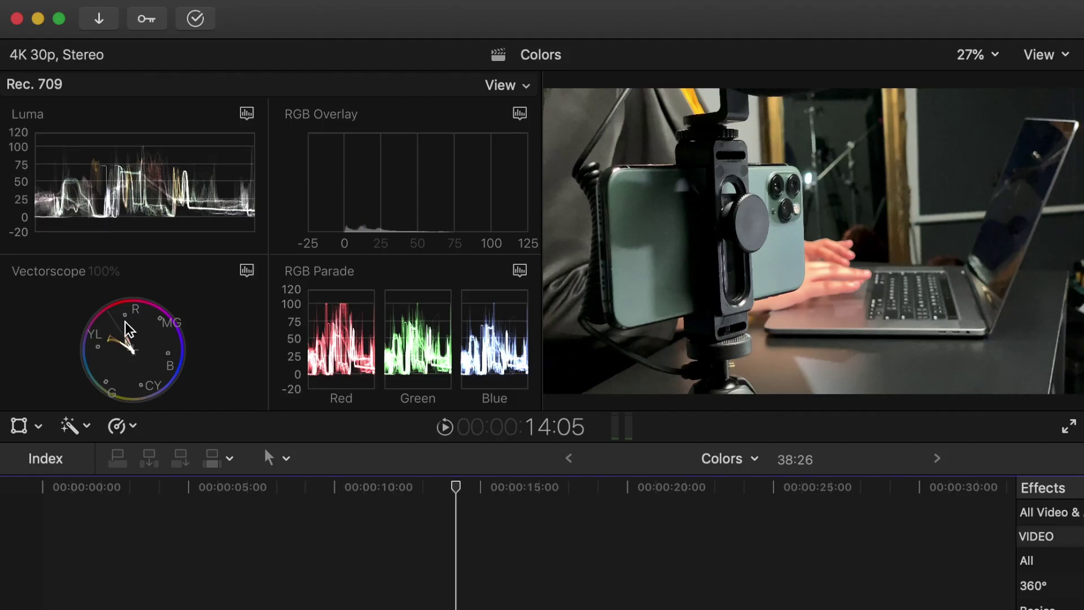
{"action": "left_click", "coordinate": [133, 349]}
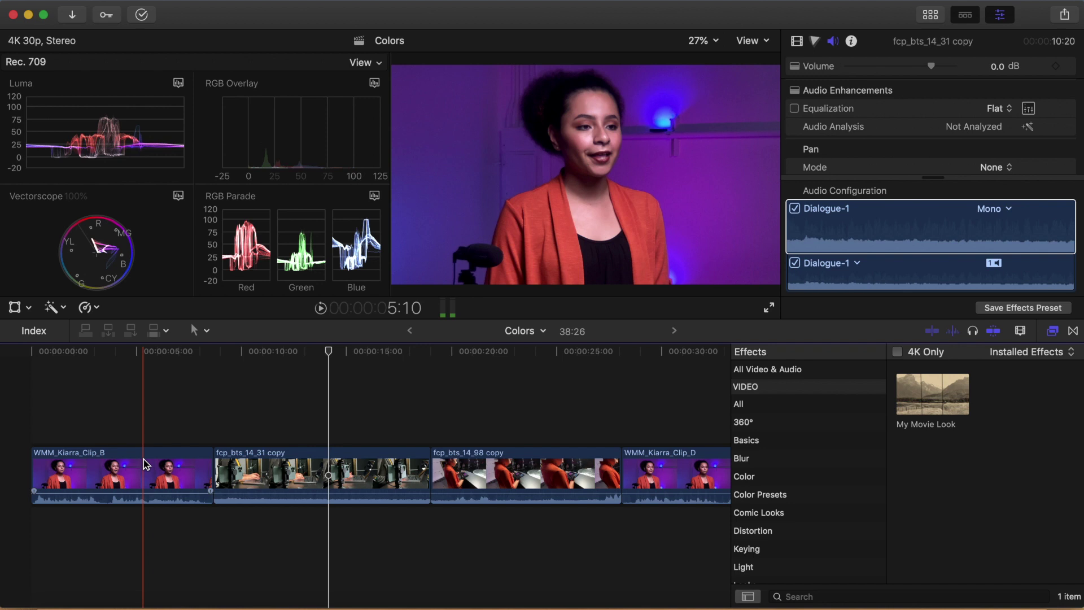
Select the WMM_Kiarra_Clip_B interview clip in the timeline to show it in the inspector
{"action": "left_click", "coordinate": [145, 464]}
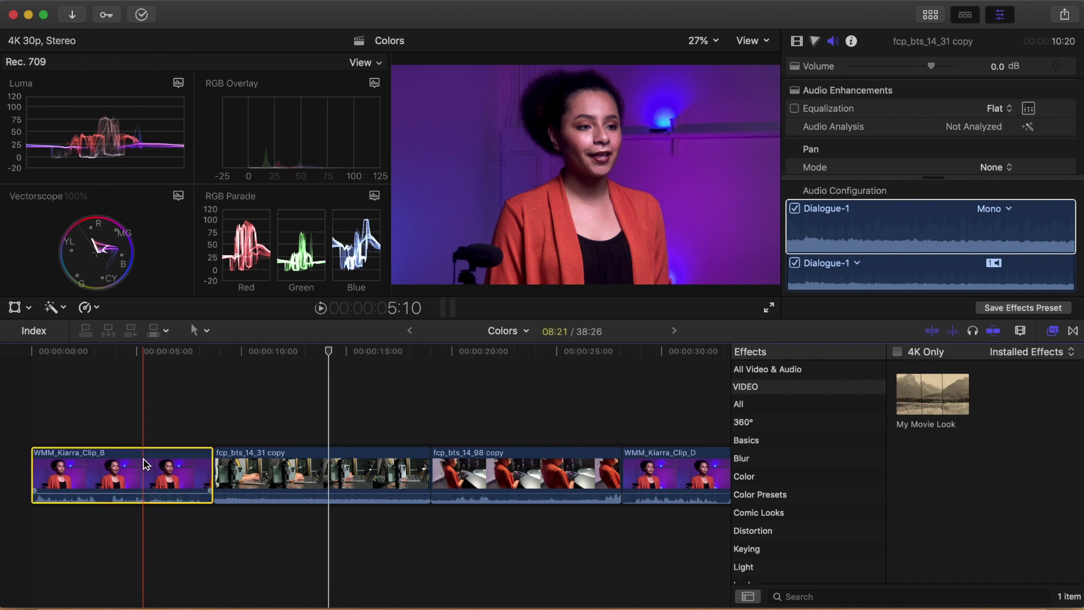
{"action": "left_click", "coordinate": [145, 439]}
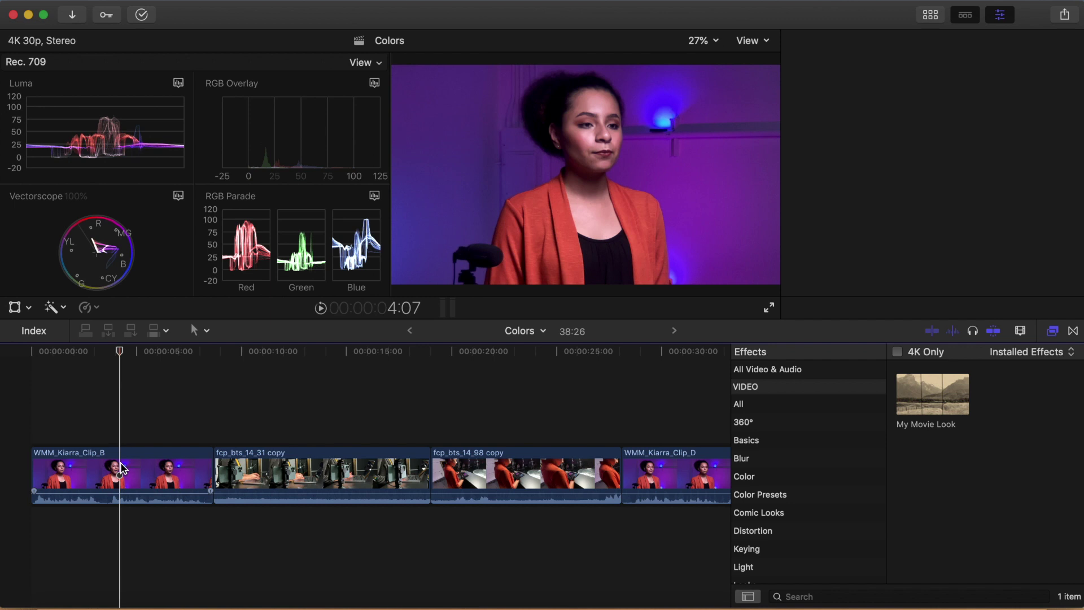
{"action": "left_click", "coordinate": [122, 468]}
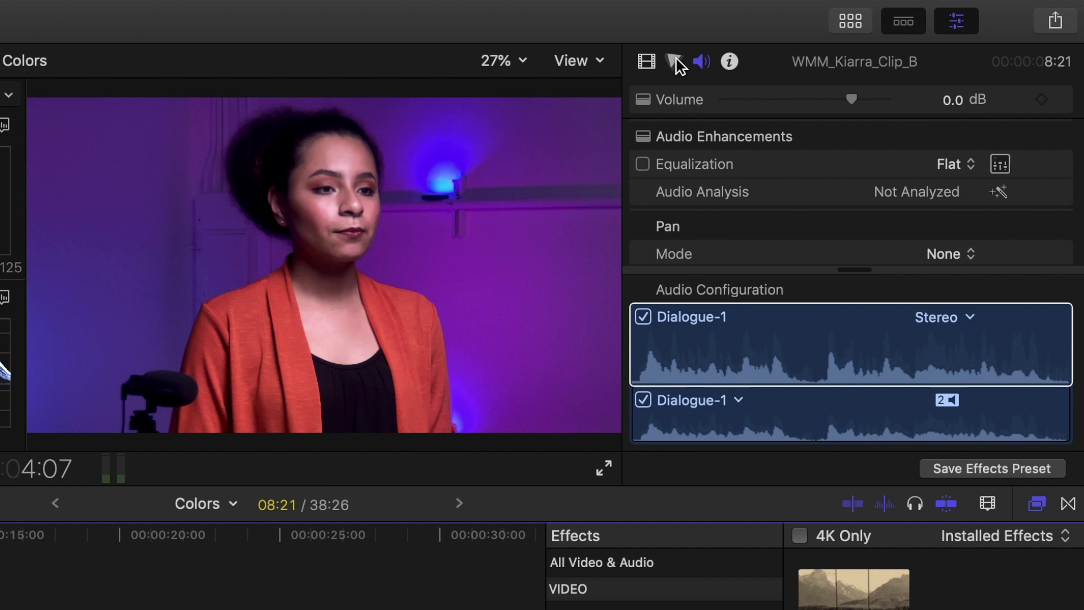
Open the clip's Color Board and review its Saturation and Exposure tabs, ending on Color
{"action": "left_click", "coordinate": [675, 60]}
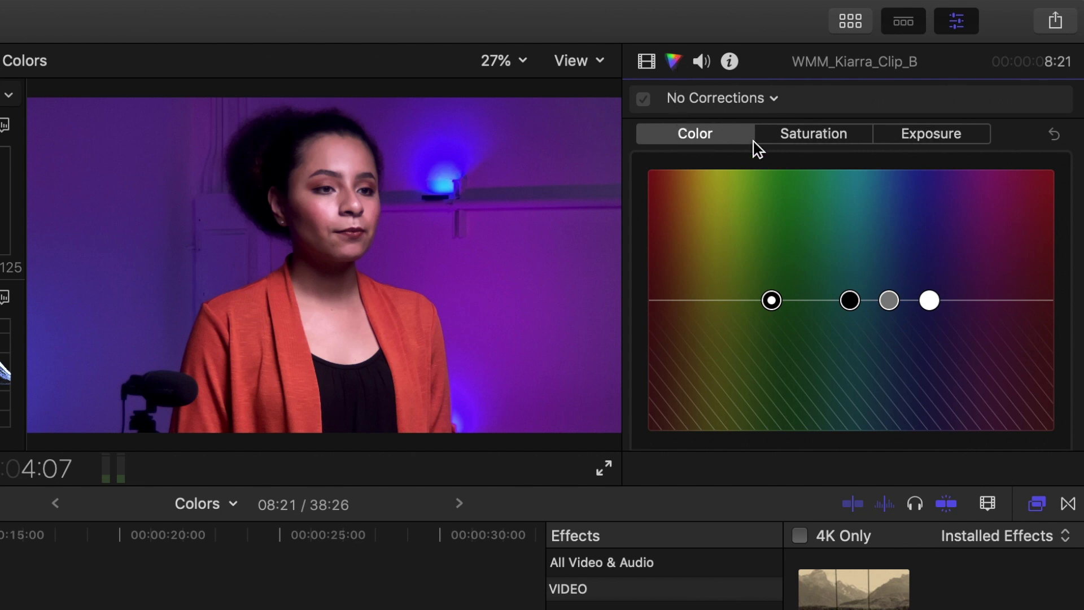
{"action": "left_click", "coordinate": [825, 141]}
{"action": "left_click", "coordinate": [922, 137]}
{"action": "left_click", "coordinate": [703, 134]}
Test a green global tint on WMM_Kiarra_Clip_B, then bring the global puck back to neutral
{"action": "left_click_drag", "start_coordinate": [771, 299], "coordinate": [794, 171]}
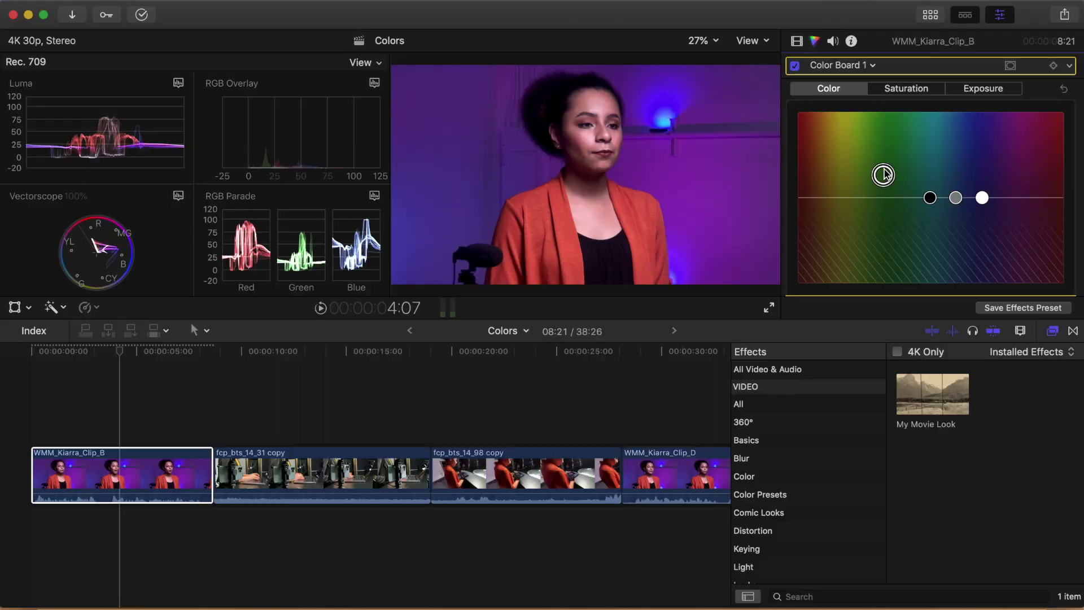
{"action": "left_click_drag", "start_coordinate": [778, 260], "coordinate": [801, 168]}
{"action": "left_click_drag", "start_coordinate": [897, 111], "coordinate": [893, 114]}
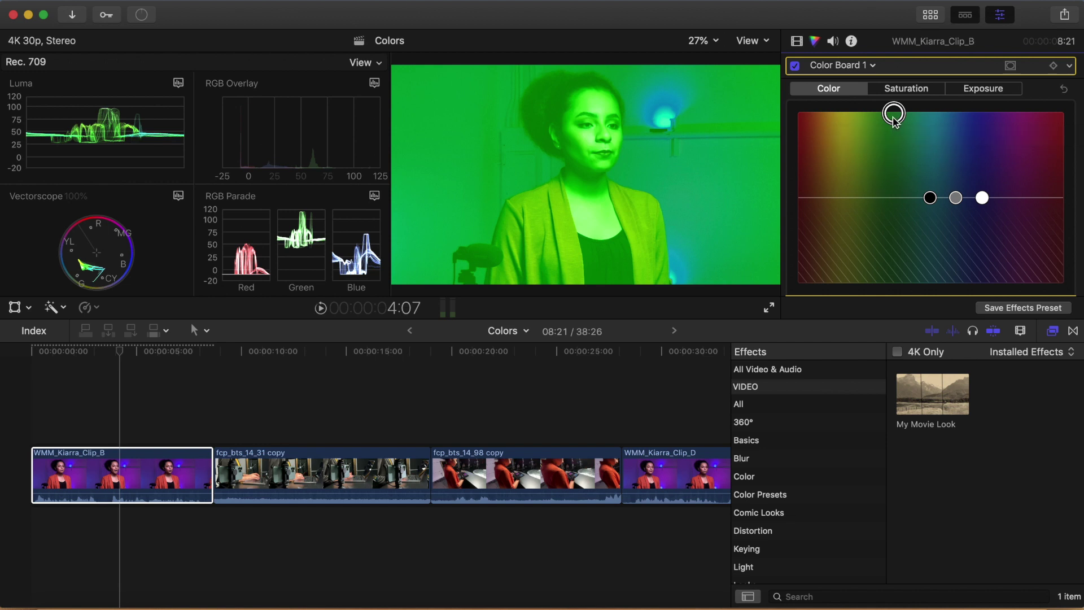
{"action": "left_click_drag", "start_coordinate": [893, 114], "coordinate": [882, 276]}
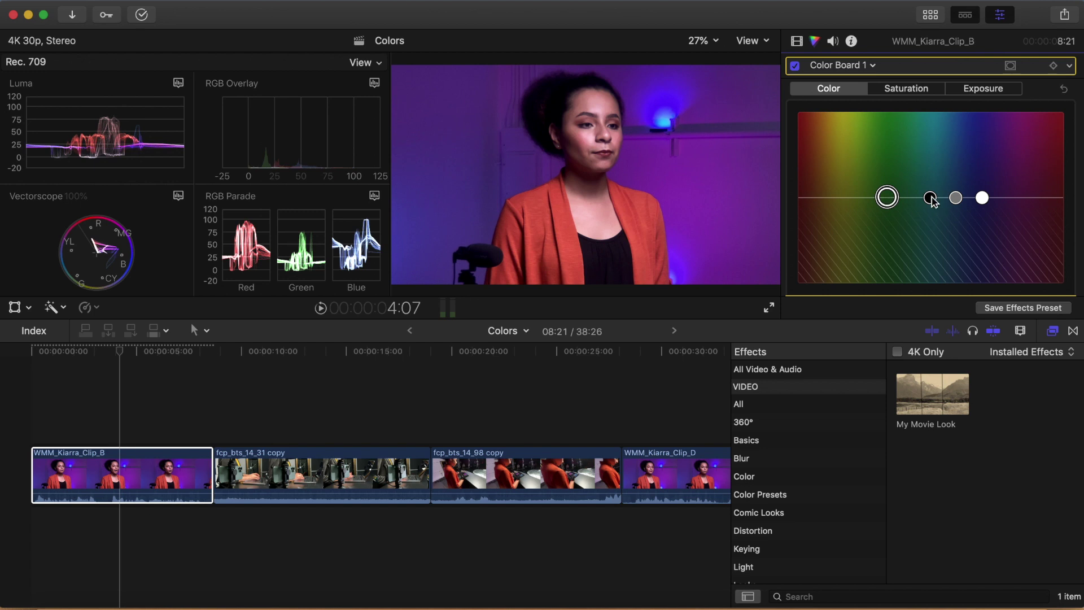
Tint the shadows blue-green, reset all colour pucks to neutral, and show the Saturation controls
{"action": "left_click_drag", "start_coordinate": [930, 197], "coordinate": [984, 197]}
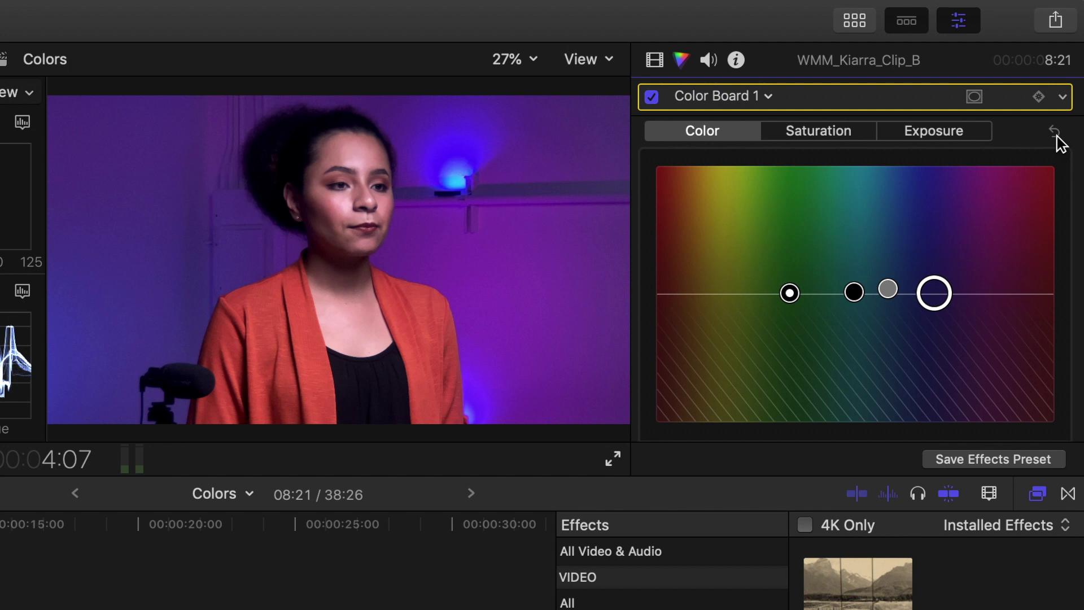
{"action": "left_click", "coordinate": [1056, 134]}
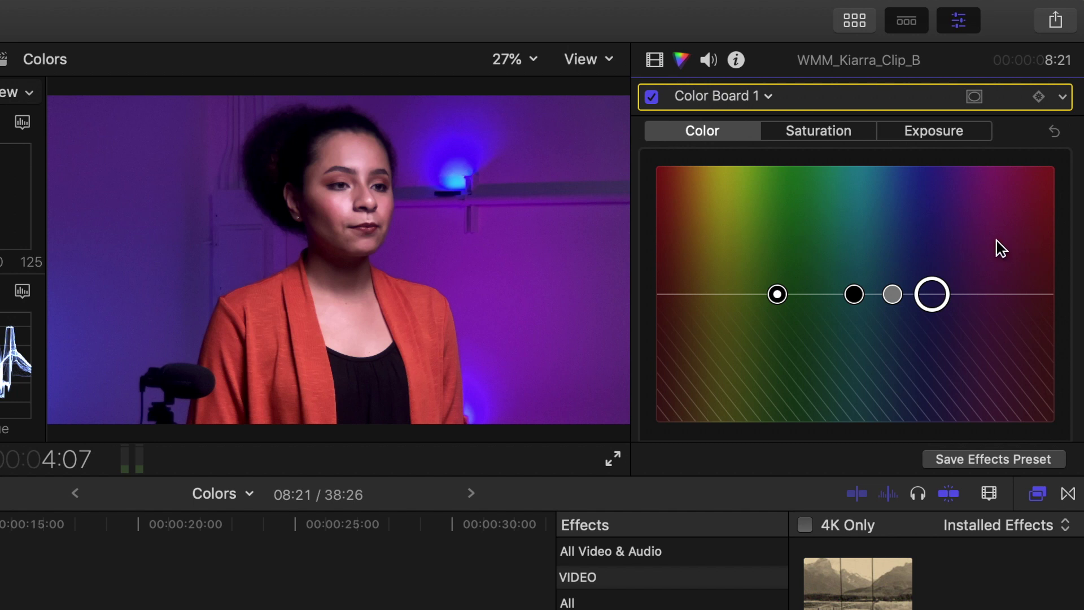
{"action": "left_click", "coordinate": [841, 129]}
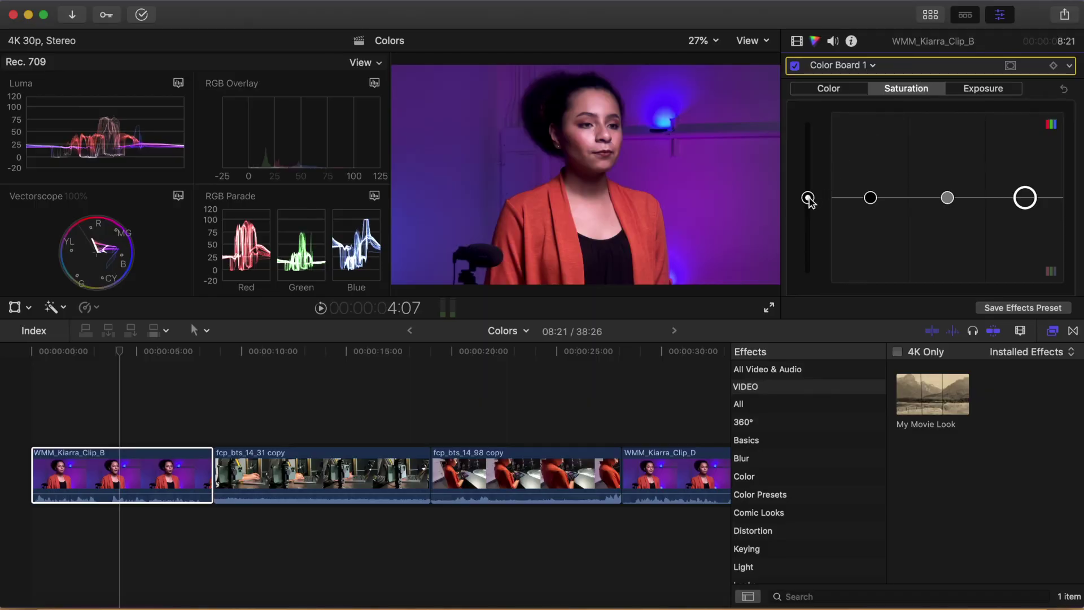
{"action": "left_click", "coordinate": [672, 295]}
{"action": "left_click_drag", "start_coordinate": [811, 202], "coordinate": [807, 282]}
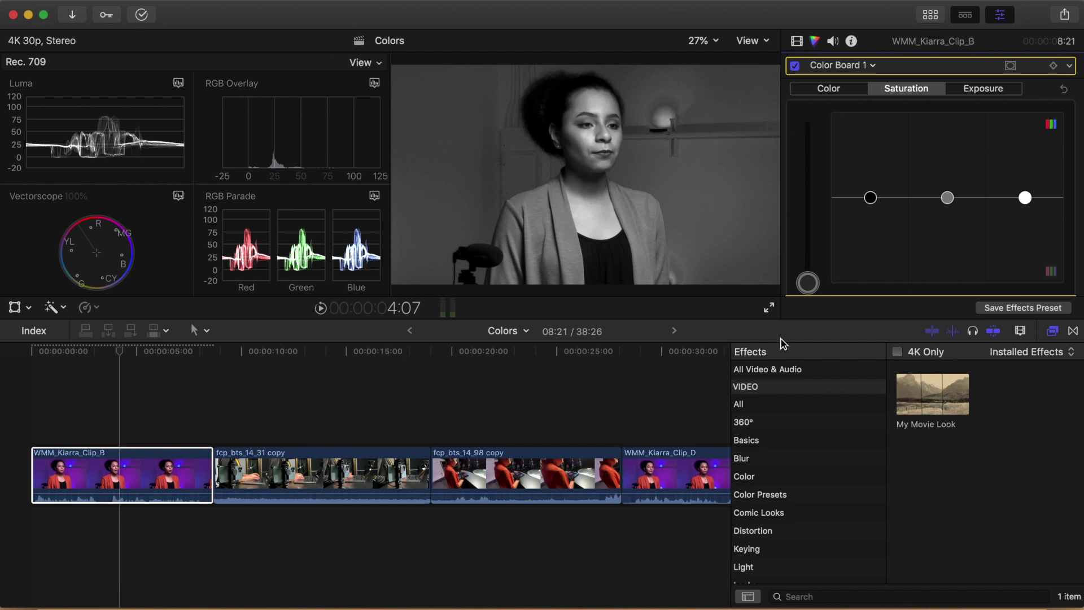
{"action": "left_click_drag", "start_coordinate": [808, 282], "coordinate": [868, 195]}
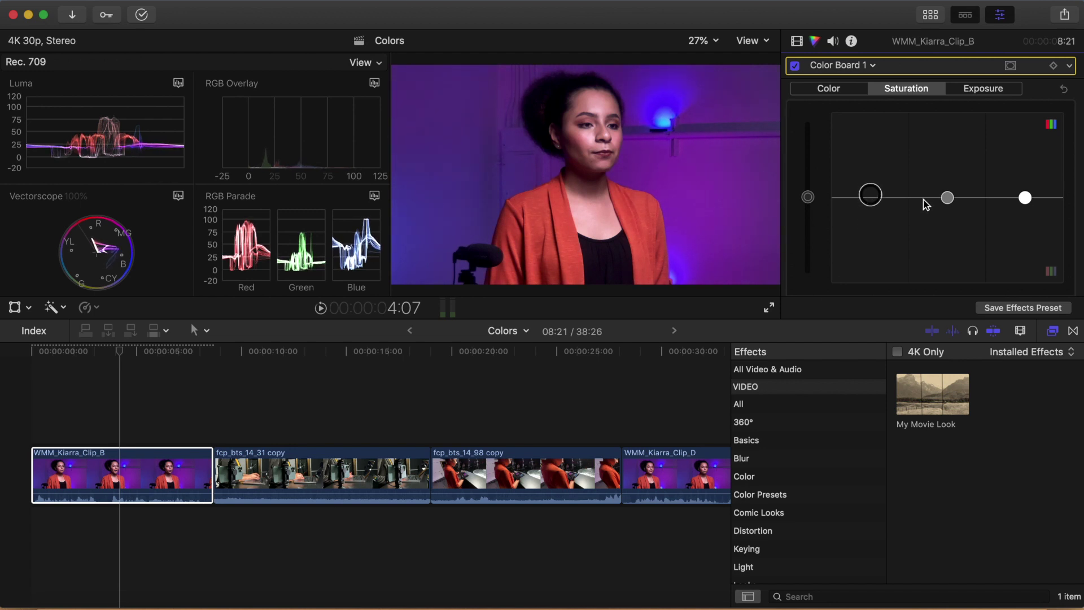
{"action": "mouse_move", "coordinate": [947, 198]}
{"action": "left_mouse_down"}
{"action": "mouse_move", "coordinate": [946, 150]}
{"action": "mouse_move", "coordinate": [948, 232]}
{"action": "mouse_move", "coordinate": [949, 186]}
{"action": "left_mouse_up"}
{"action": "left_click_drag", "start_coordinate": [1026, 198], "coordinate": [1025, 240]}
{"action": "left_click", "coordinate": [1063, 90]}
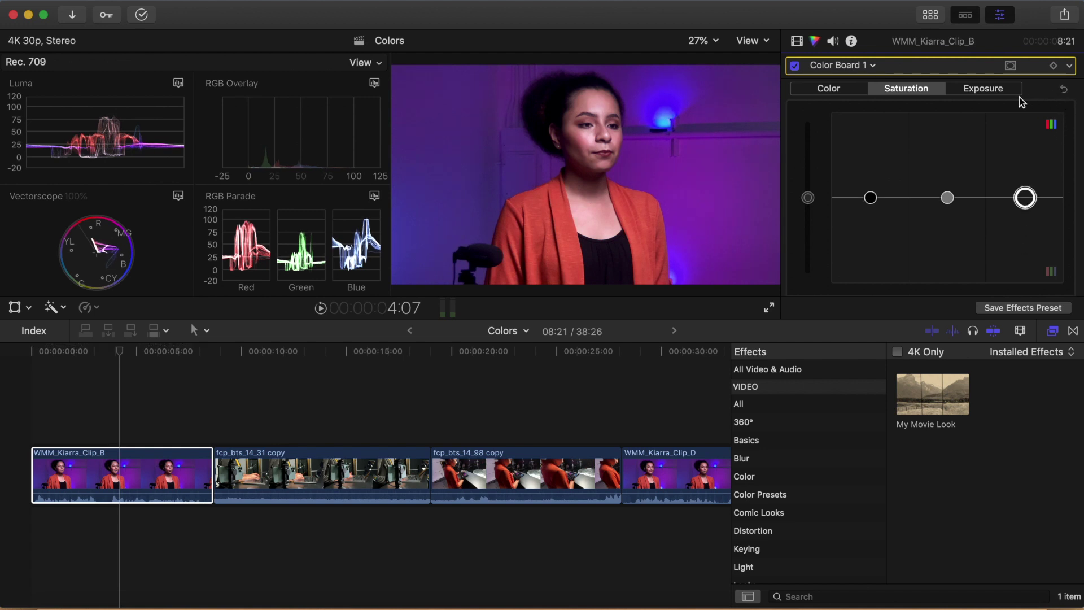
On the Exposure tab, test global and shadow exposure extremes, then return shadows to neutral
{"action": "left_click", "coordinate": [999, 90]}
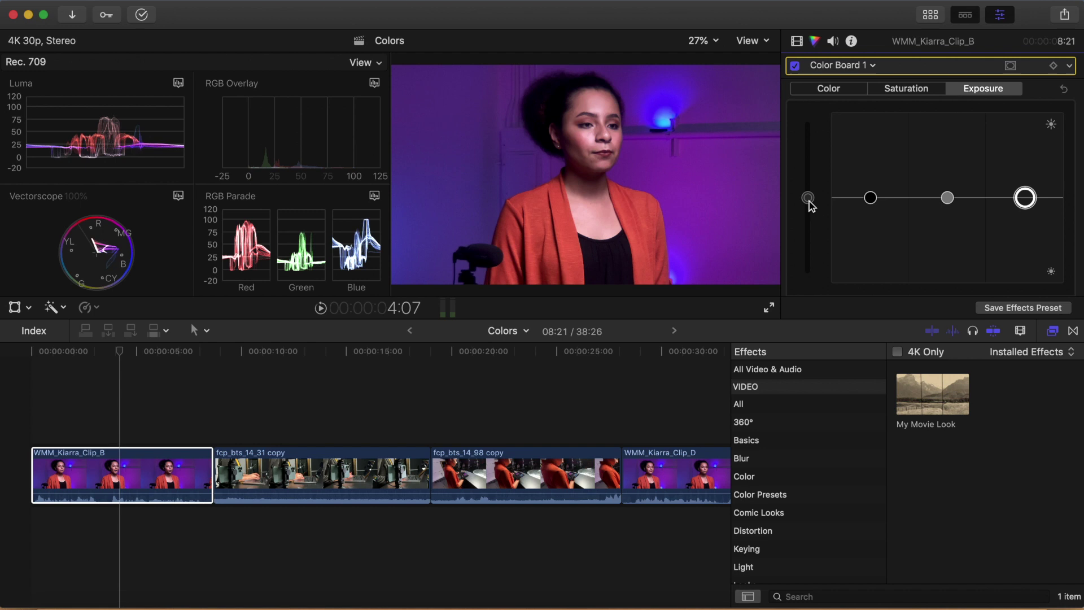
{"action": "left_click_drag", "start_coordinate": [672, 294], "coordinate": [676, 291]}
{"action": "mouse_move", "coordinate": [812, 195]}
{"action": "left_mouse_down"}
{"action": "mouse_move", "coordinate": [820, 104]}
{"action": "mouse_move", "coordinate": [805, 298]}
{"action": "mouse_move", "coordinate": [812, 204]}
{"action": "left_mouse_up"}
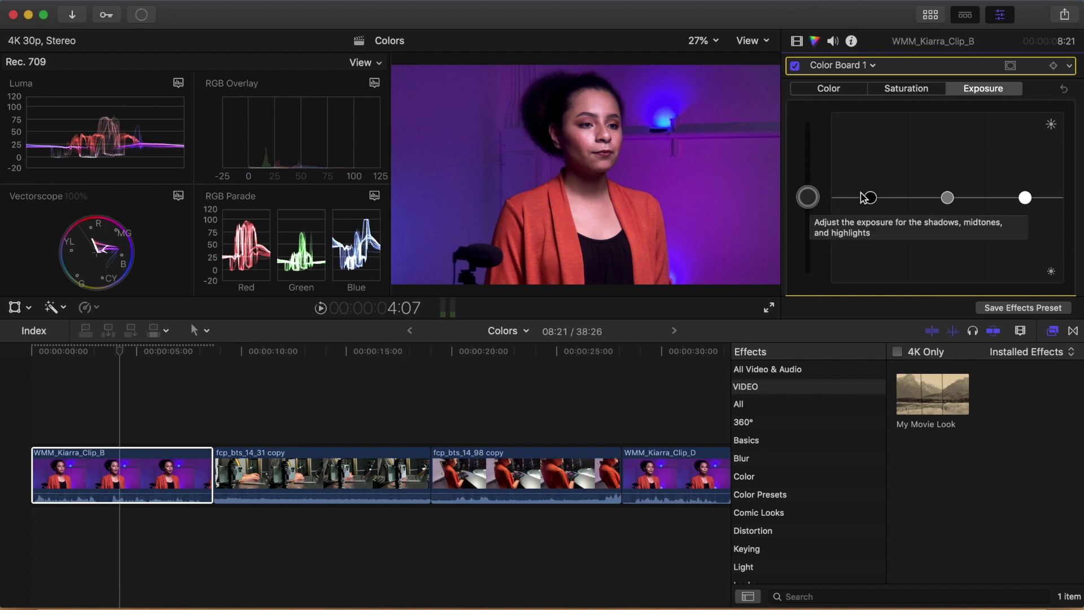
{"action": "left_click_drag", "start_coordinate": [870, 195], "coordinate": [874, 129]}
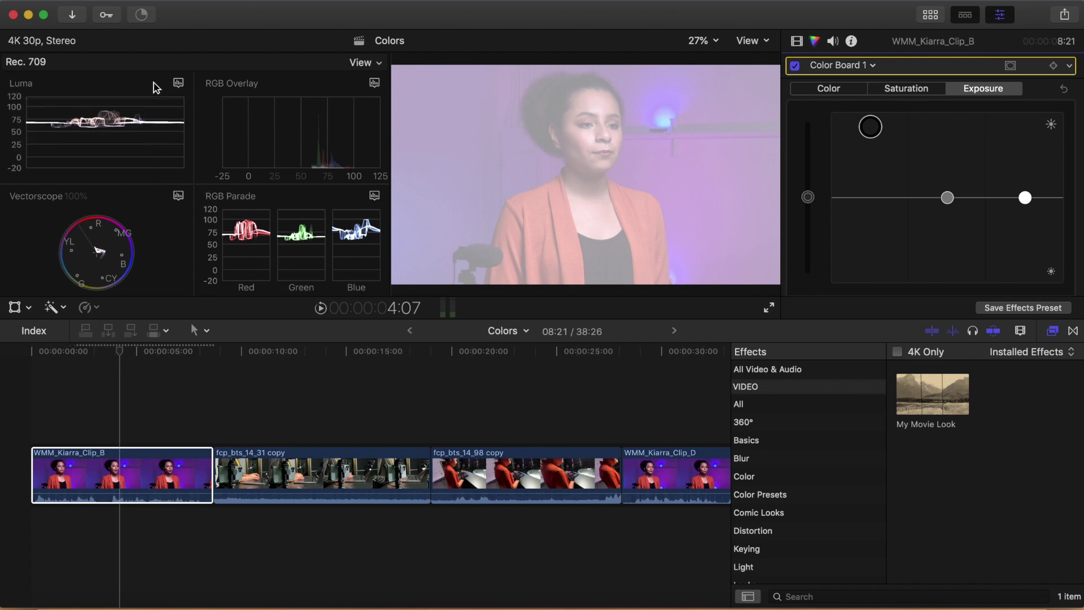
{"action": "left_click_drag", "start_coordinate": [873, 136], "coordinate": [864, 288]}
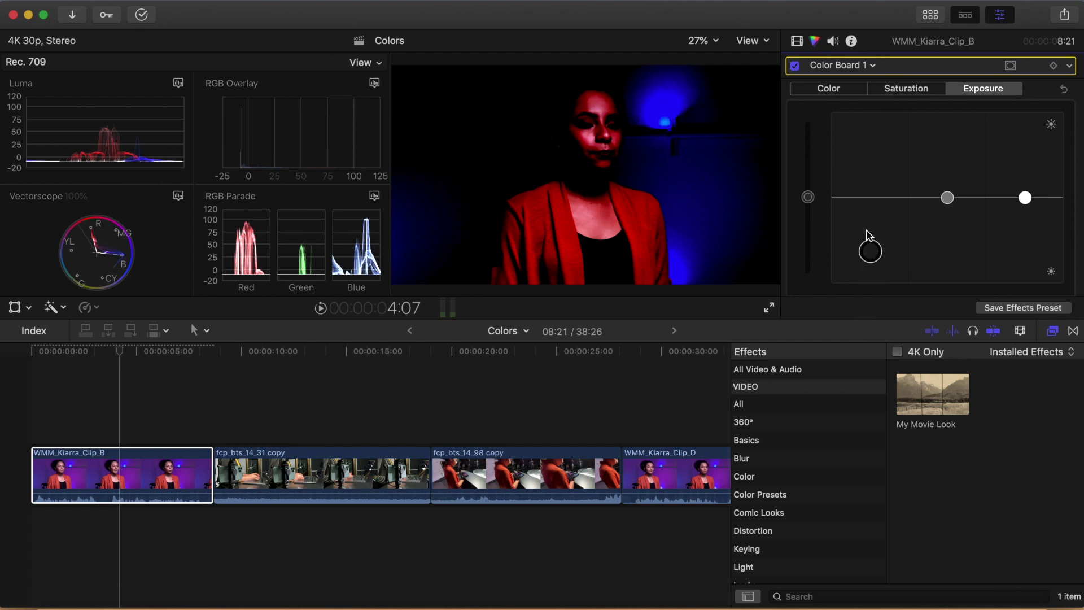
{"action": "left_click_drag", "start_coordinate": [868, 233], "coordinate": [871, 201]}
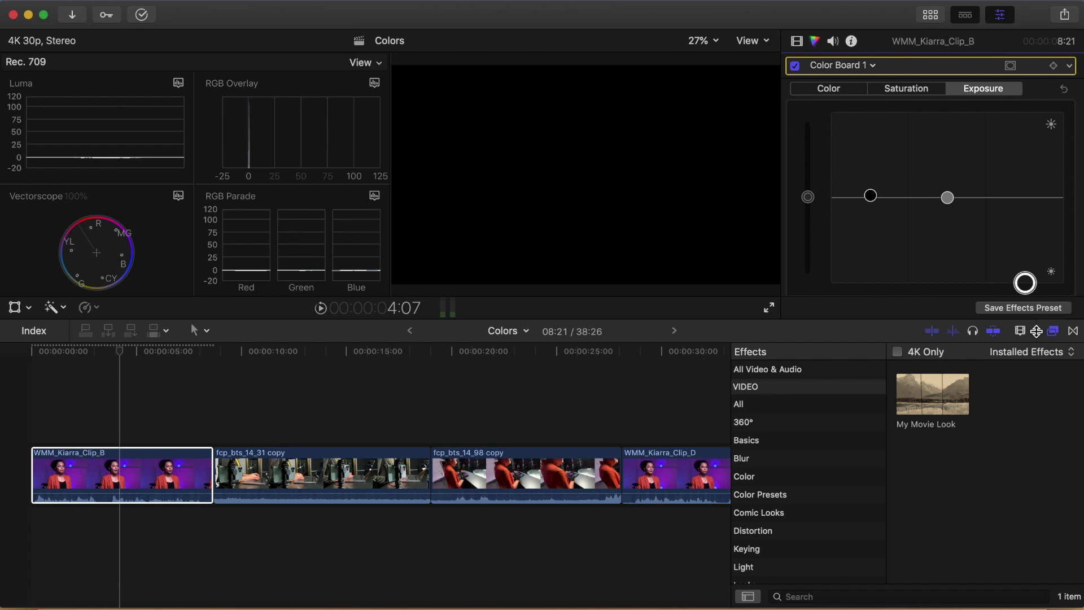
Raise the highlights exposure puck from the bottom back up past the centre line
{"action": "left_click_drag", "start_coordinate": [1035, 303], "coordinate": [1042, 165]}
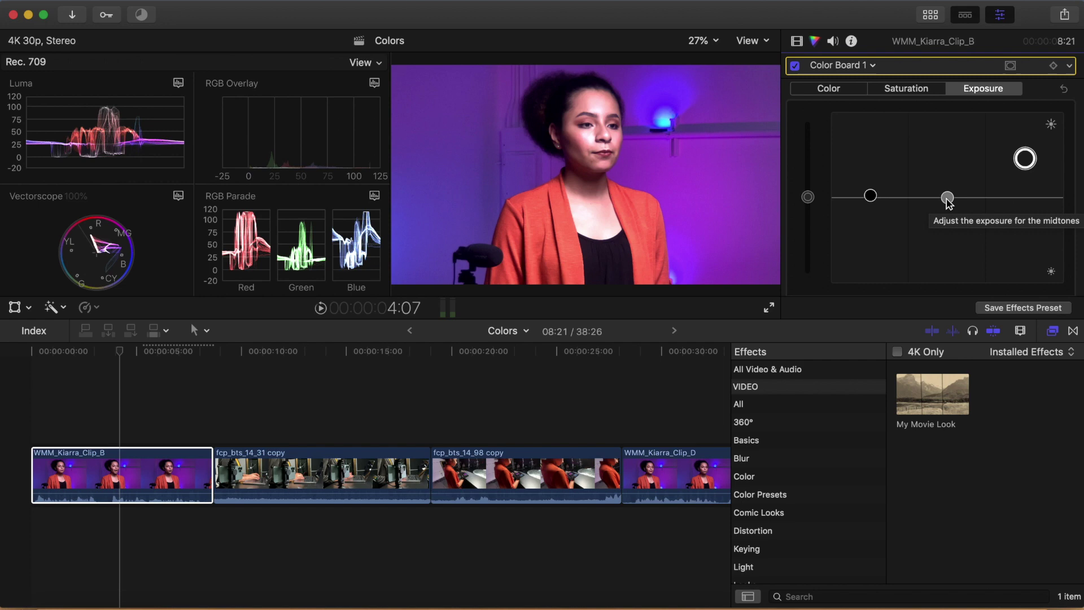
Reset exposure, then pull midtones down, raise highlights and lift shadows slightly for more contrast
{"action": "mouse_move", "coordinate": [947, 199]}
{"action": "left_mouse_down"}
{"action": "mouse_move", "coordinate": [947, 126]}
{"action": "mouse_move", "coordinate": [947, 276]}
{"action": "mouse_move", "coordinate": [950, 157]}
{"action": "mouse_move", "coordinate": [952, 203]}
{"action": "mouse_move", "coordinate": [951, 179]}
{"action": "left_mouse_up"}
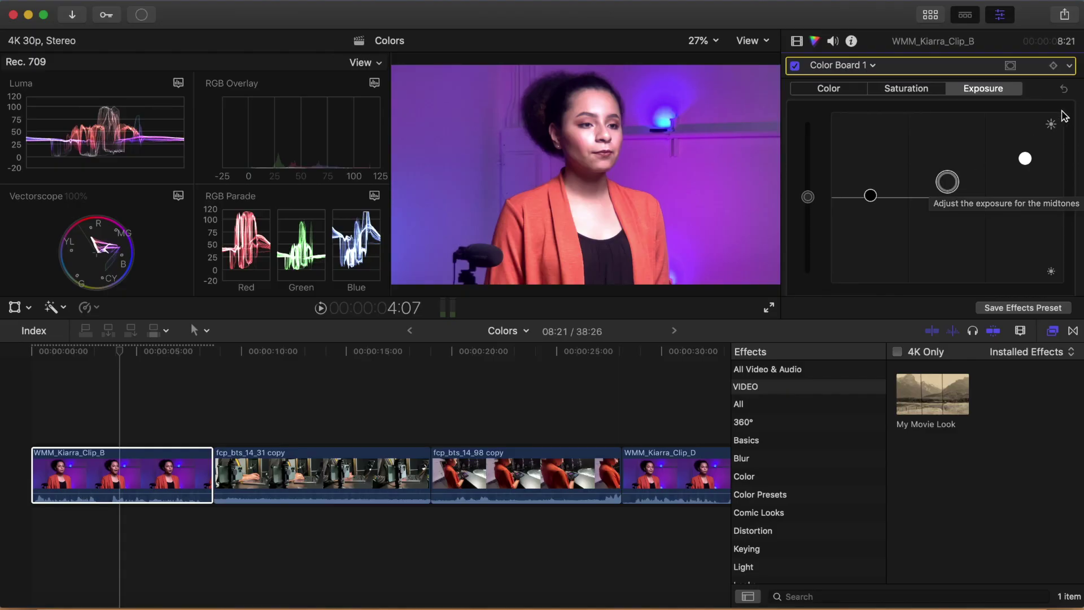
{"action": "left_click", "coordinate": [1062, 90]}
{"action": "mouse_move", "coordinate": [871, 198]}
{"action": "left_mouse_down"}
{"action": "mouse_move", "coordinate": [869, 228]}
{"action": "mouse_move", "coordinate": [869, 201]}
{"action": "left_mouse_up"}
{"action": "left_click_drag", "start_coordinate": [947, 200], "coordinate": [947, 264]}
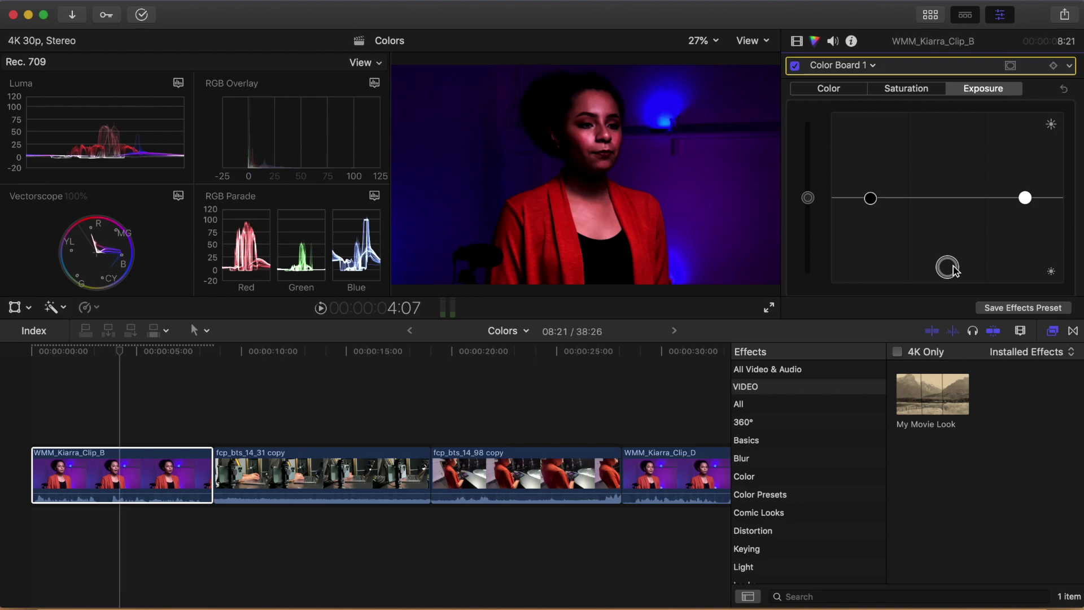
{"action": "left_click_drag", "start_coordinate": [1025, 198], "coordinate": [1022, 155]}
{"action": "left_click_drag", "start_coordinate": [870, 198], "coordinate": [869, 175]}
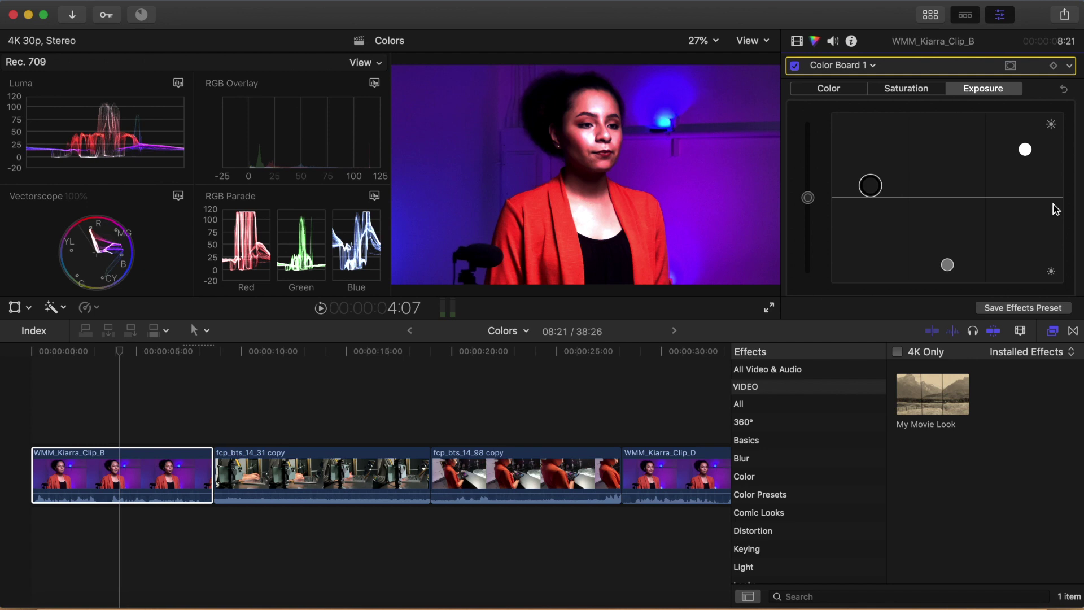
Focus the timeline with Command-2 and step the selection between adjacent and connected clips
{"action": "key", "text": "super+2"}
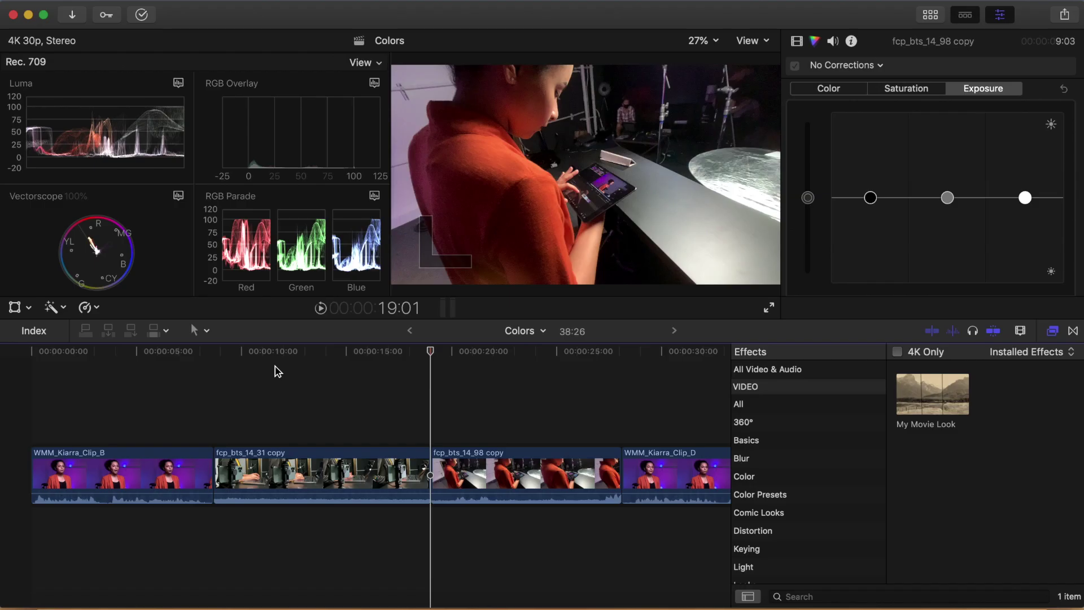
{"action": "key", "text": "super+Left"}
{"action": "key", "text": "super+Right"}
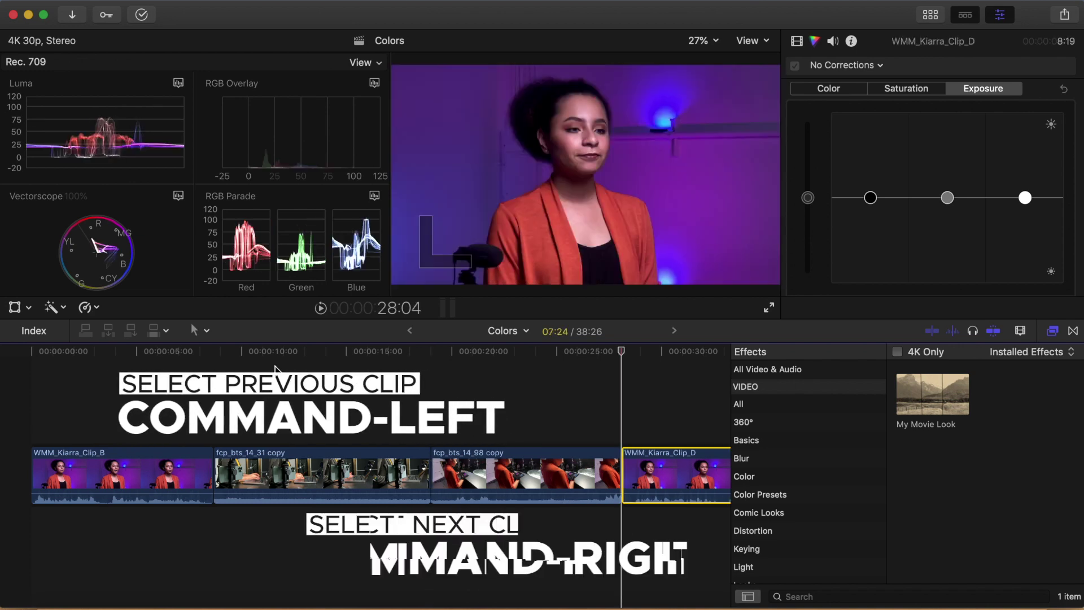
{"action": "key", "text": "super+Left"}
{"action": "key", "text": "super+Right"}
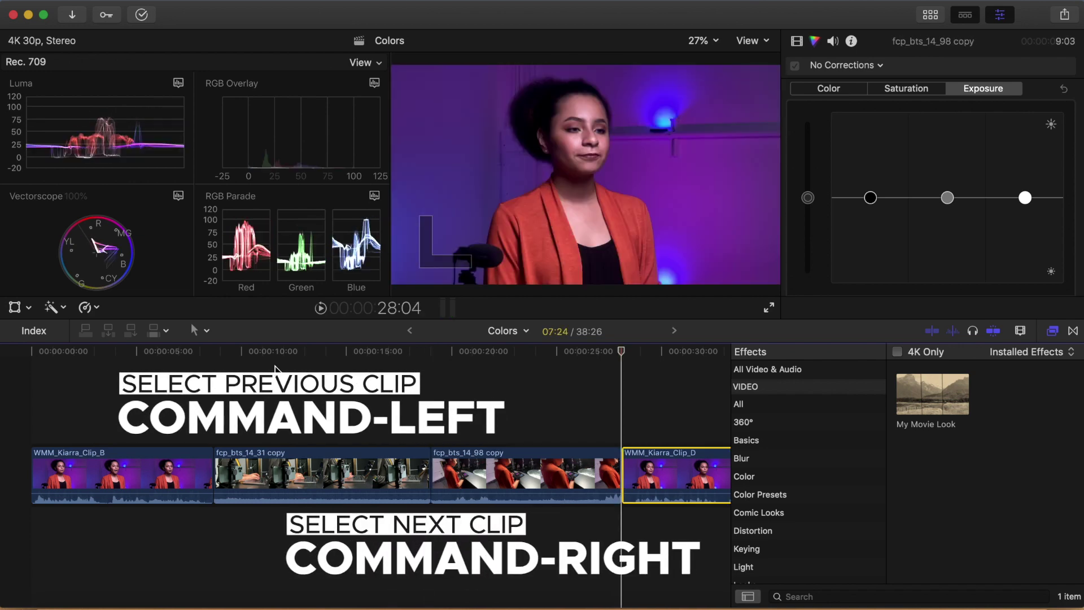
{"action": "key", "text": "super+Right"}
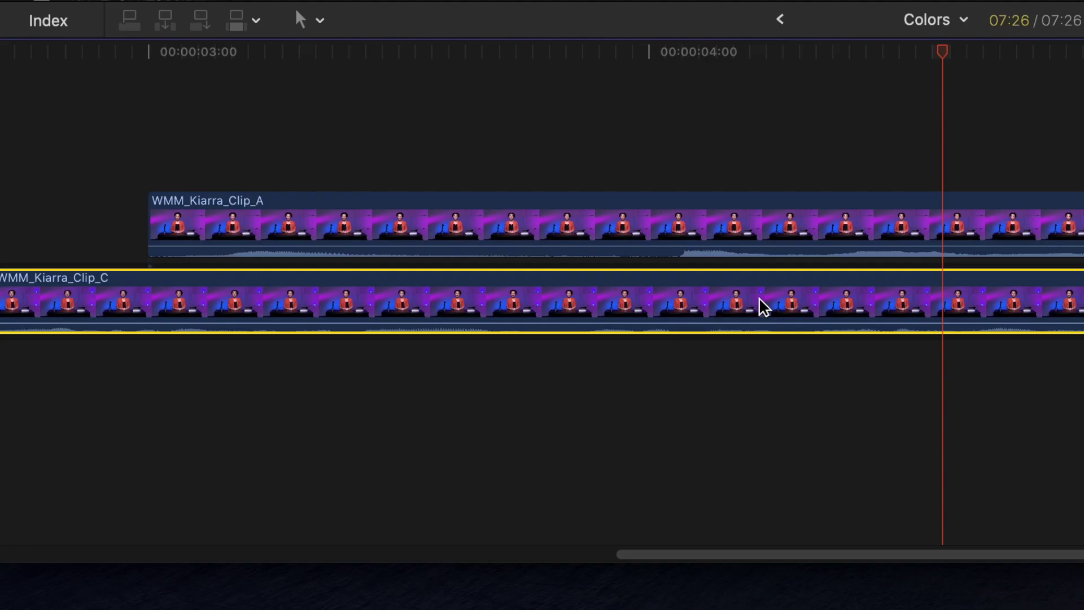
{"action": "key", "text": "super+Up"}
{"action": "key", "text": "super+Down"}
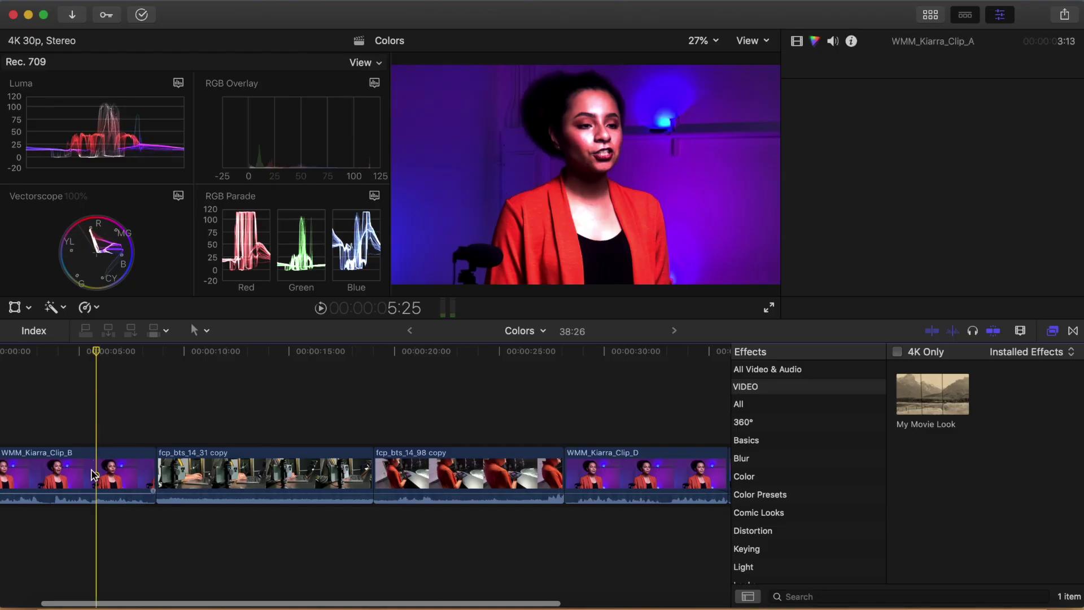
Copy graded WMM_Kiarra_Clip_B, then select fcp_bts_14_98 copy, WMM_Kiarra_Clip_D and the last clip
{"action": "left_click", "coordinate": [93, 475]}
{"action": "scroll", "coordinate": [93, 475], "scroll_direction": "left", "scroll_amount": 3}
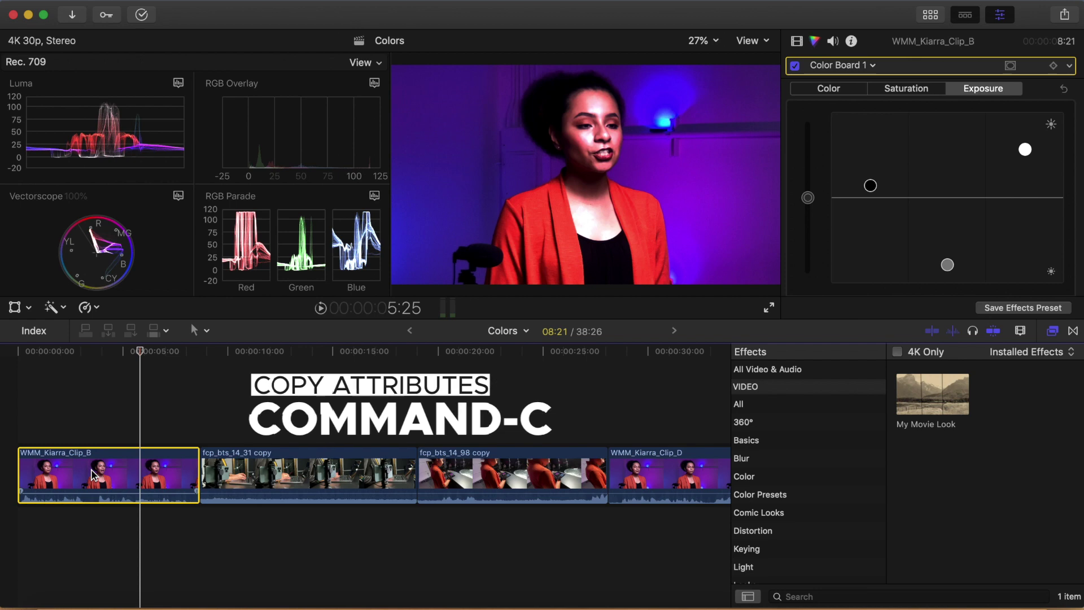
{"action": "left_click", "coordinate": [483, 473]}
{"action": "scroll", "coordinate": [483, 473], "scroll_direction": "right", "scroll_amount": 3}
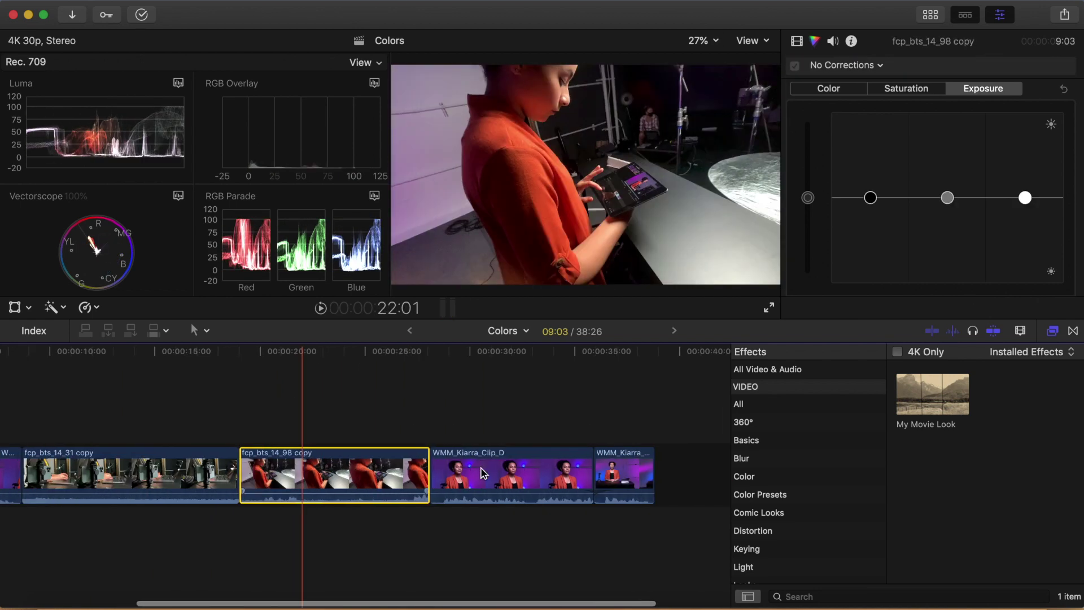
{"action": "left_click", "coordinate": [496, 473], "text": "super"}
{"action": "left_click", "coordinate": [625, 473], "text": "super"}
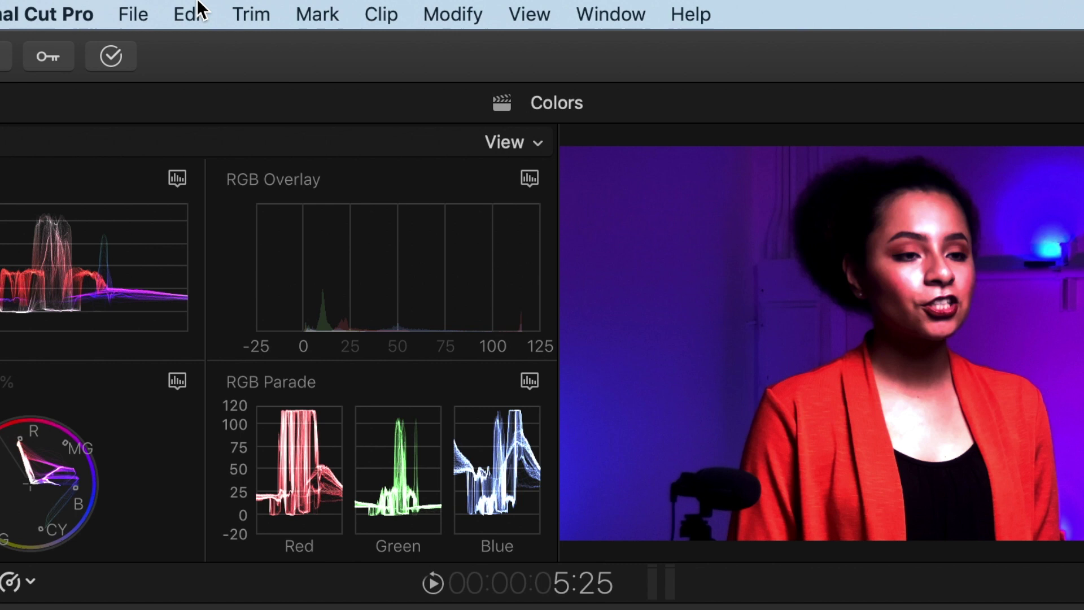
Paste only the Color Board 1 attribute onto the three selected clips
{"action": "left_click", "coordinate": [199, 4]}
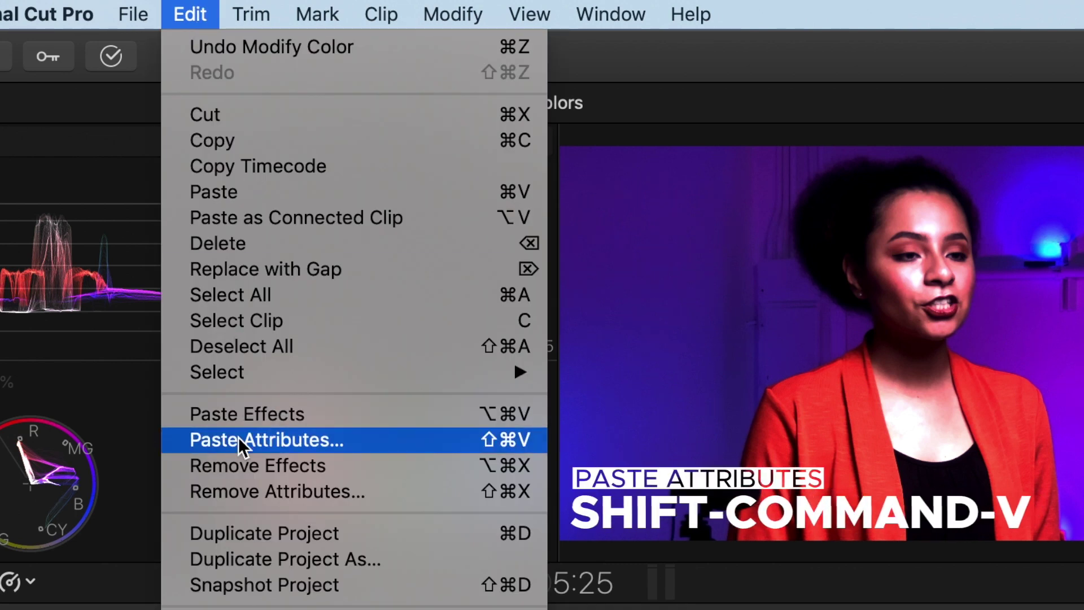
{"action": "left_click", "coordinate": [238, 440]}
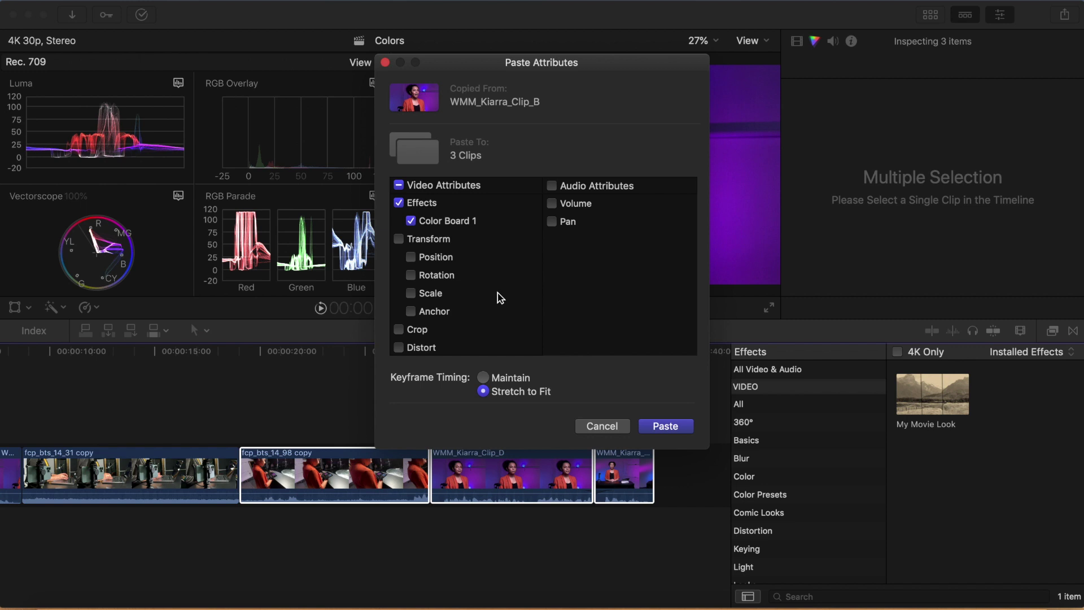
{"action": "left_click", "coordinate": [666, 427]}
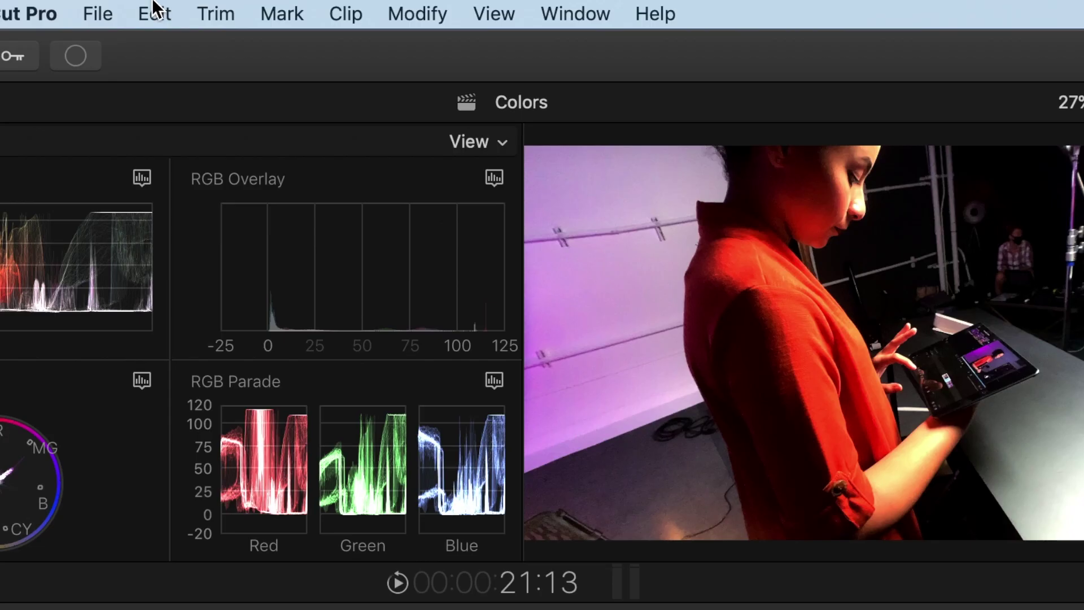
Remove the pasted Color Correction attribute from the three selected clips via Remove Attributes
{"action": "left_click", "coordinate": [154, 6]}
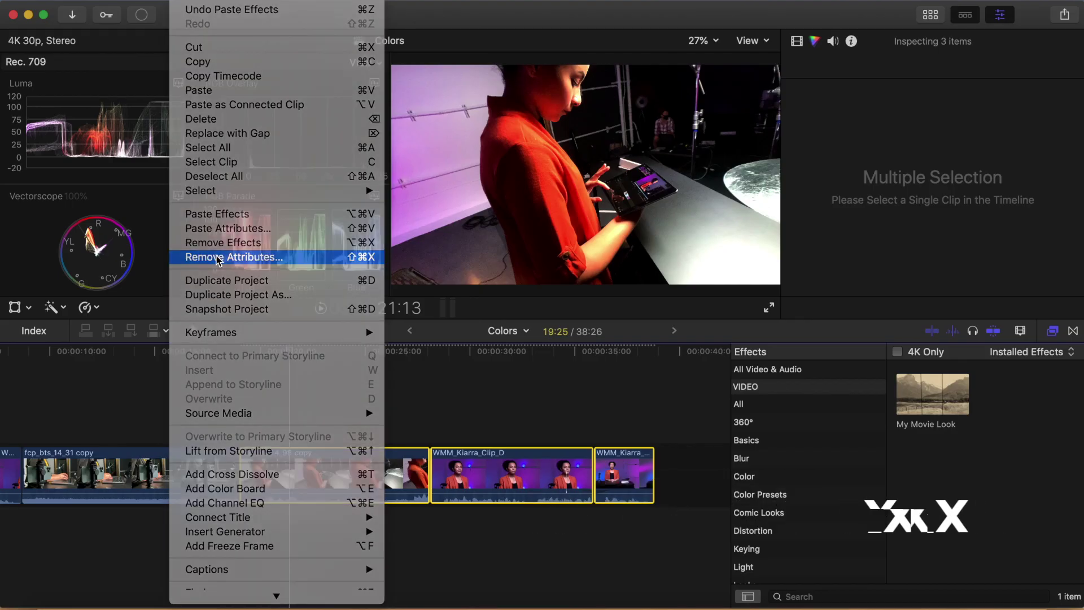
{"action": "left_click", "coordinate": [214, 495]}
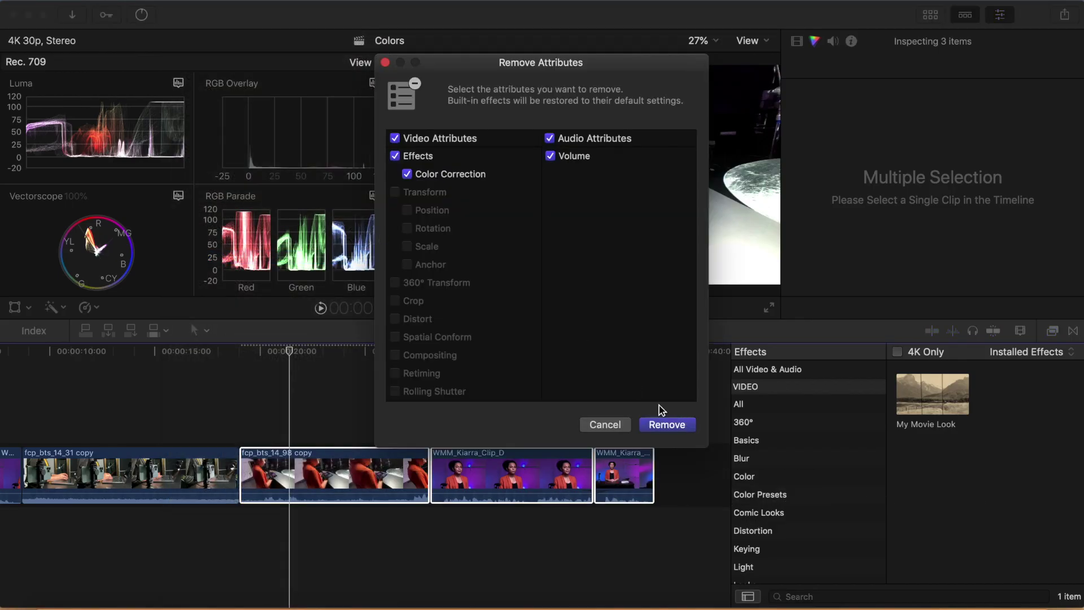
{"action": "left_click", "coordinate": [667, 425]}
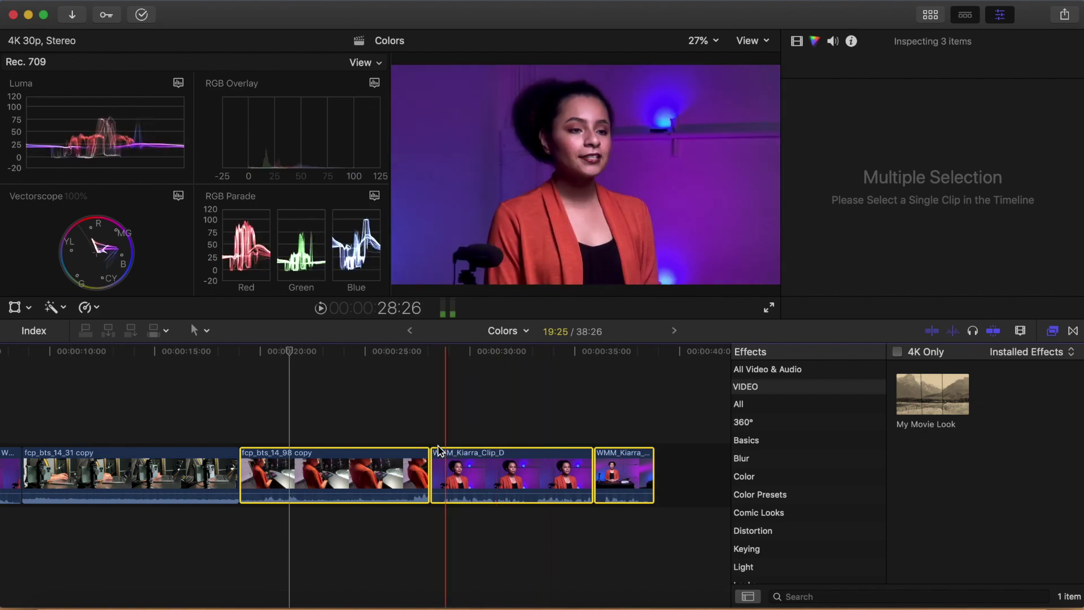